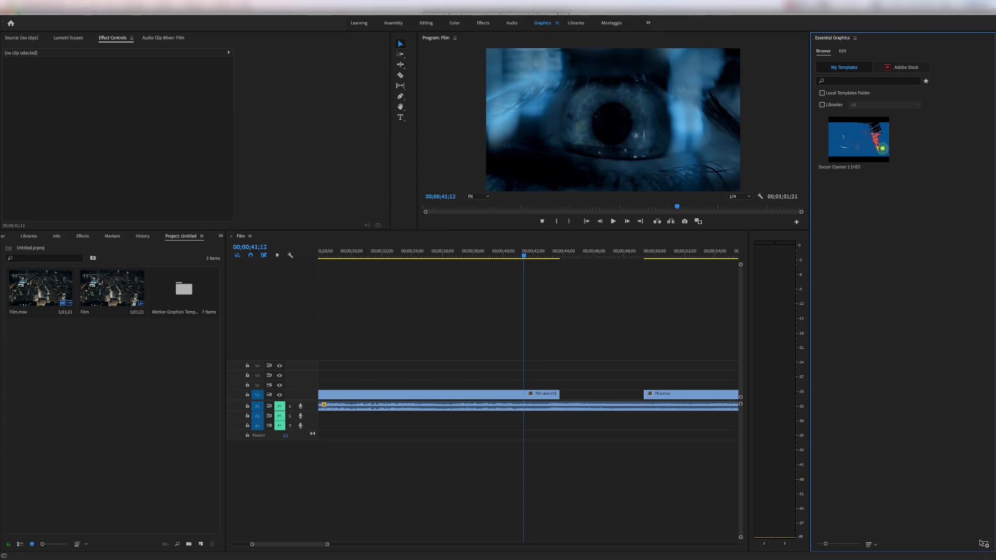
Import the Lyric Text On Screen.mogrt motion graphics template from the MOGRT files folder.
{"action": "left_click", "coordinate": [983, 544]}
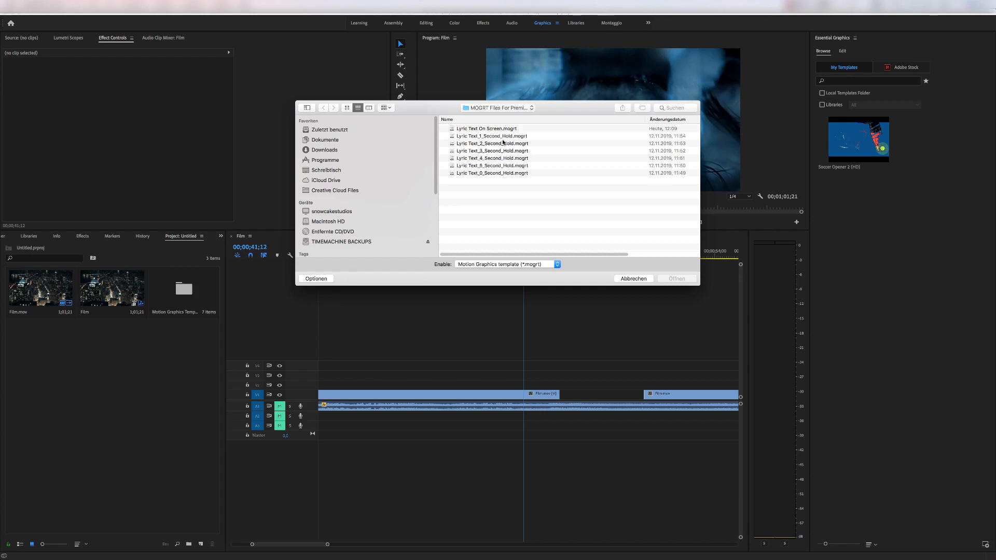
{"action": "left_click", "coordinate": [492, 174]}
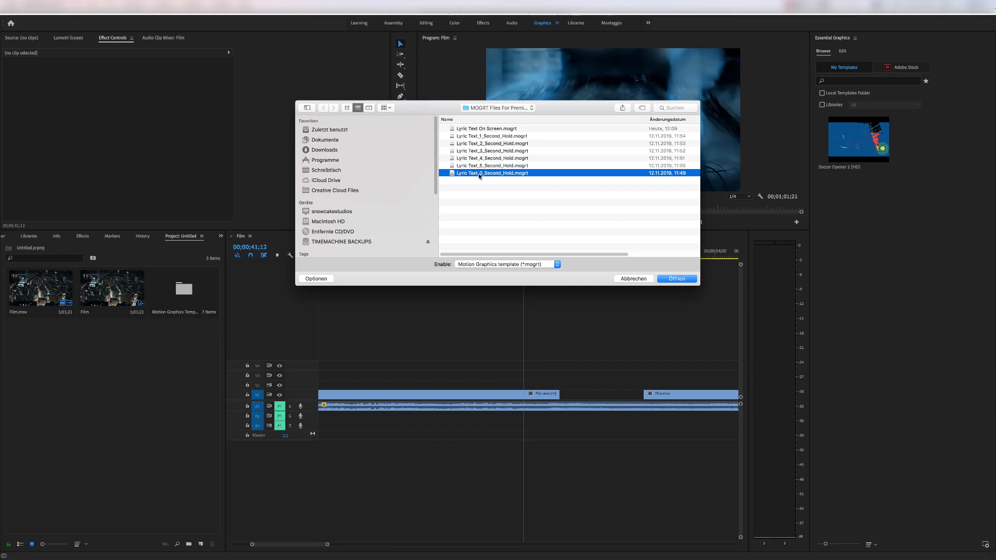
{"action": "left_click", "coordinate": [492, 137]}
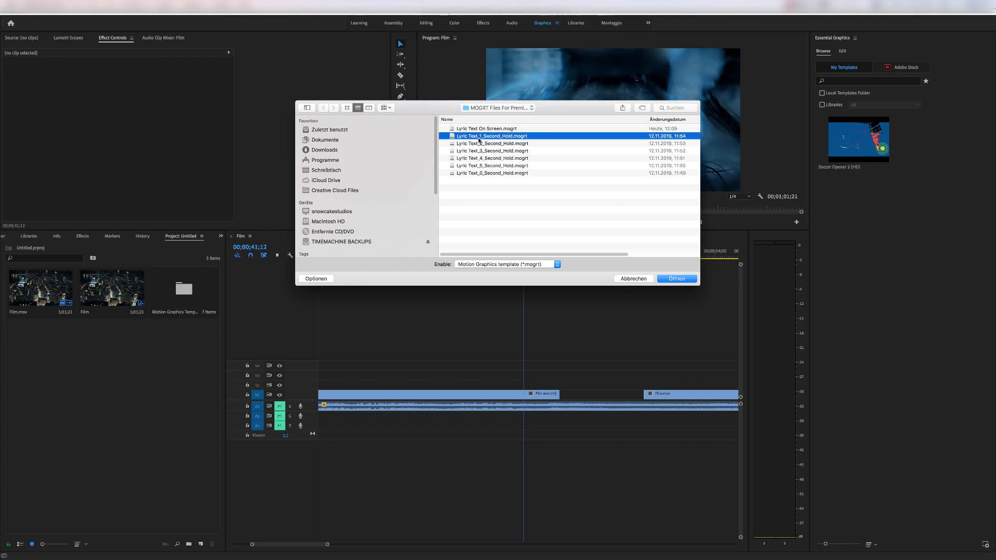
{"action": "left_click", "coordinate": [485, 144]}
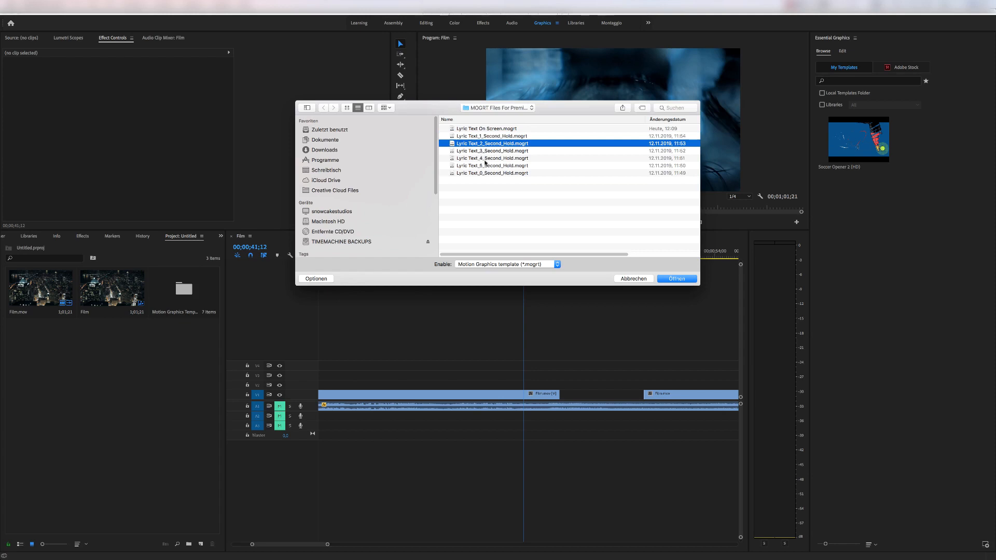
{"action": "left_click", "coordinate": [488, 167]}
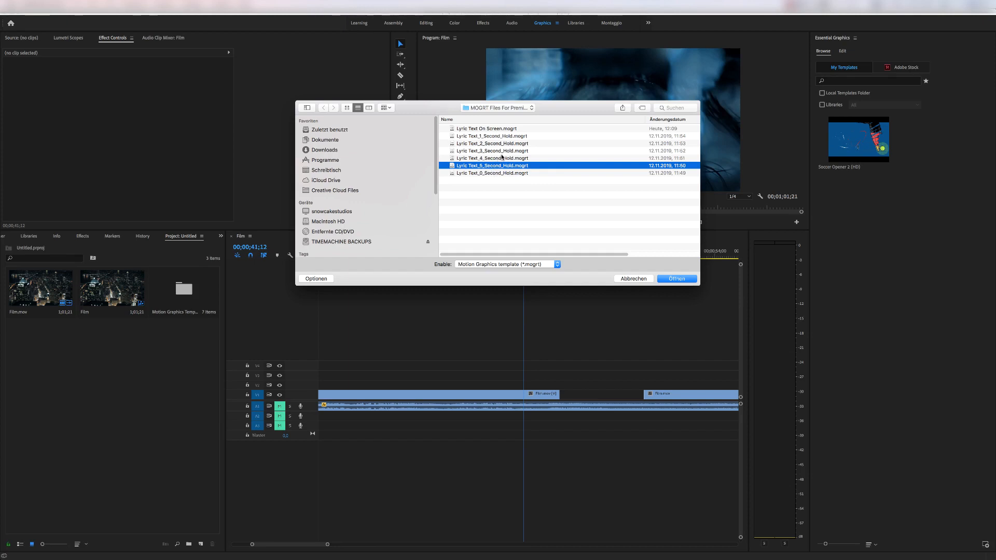
{"action": "left_click", "coordinate": [509, 129]}
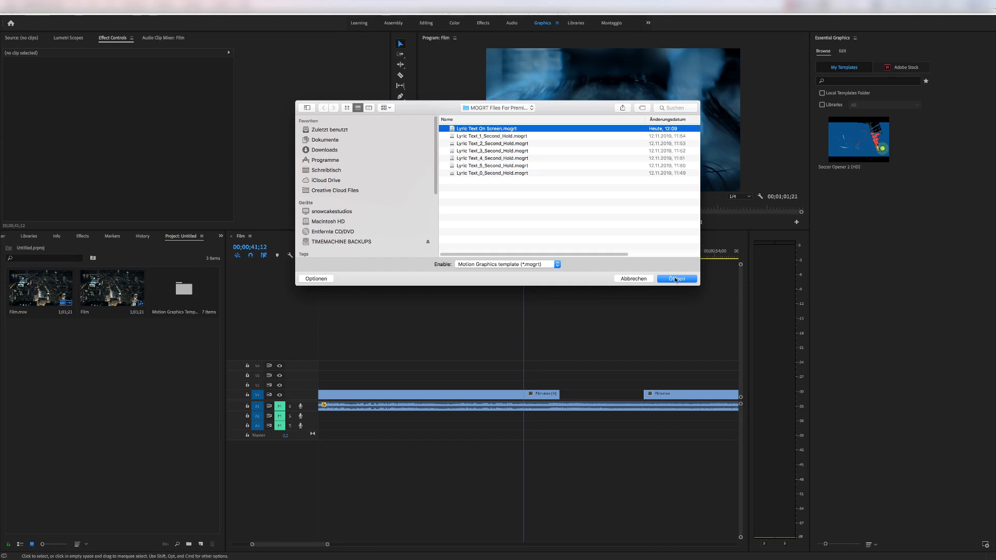
{"action": "left_click", "coordinate": [675, 280]}
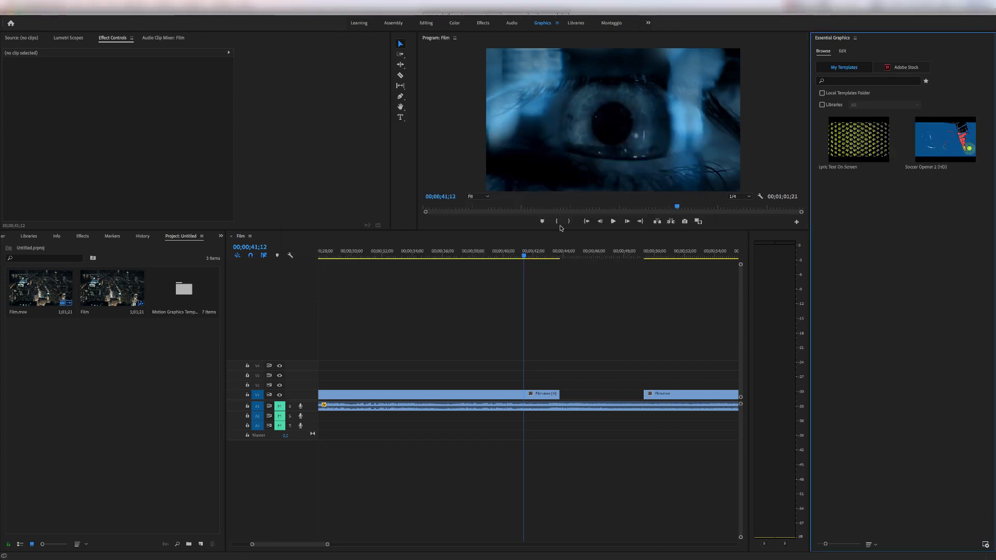
Import the Lyric Text_1_Second_Hold.mogrt and Lyric Text_2_Second_Hold.mogrt templates.
{"action": "left_click", "coordinate": [502, 136]}
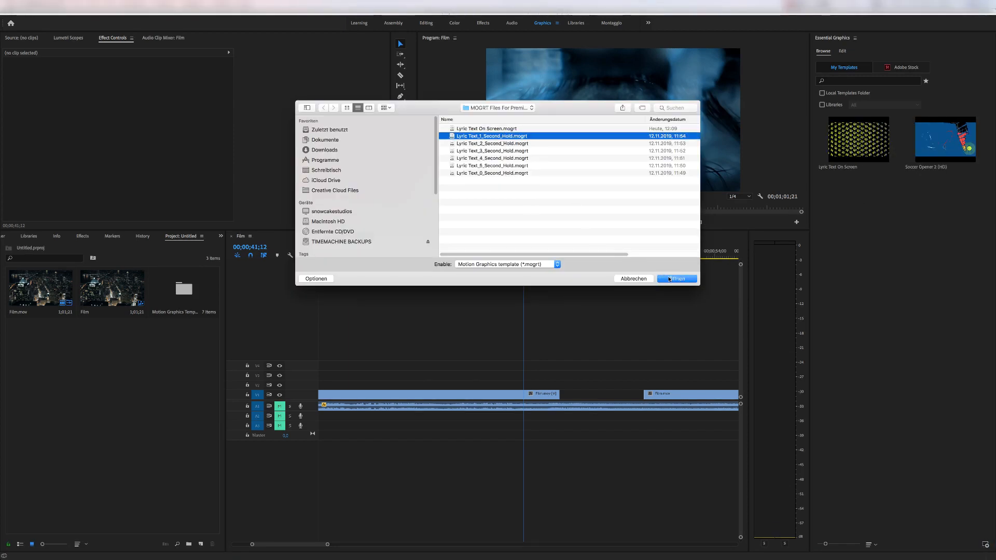
{"action": "left_click", "coordinate": [669, 279]}
{"action": "left_click", "coordinate": [985, 545]}
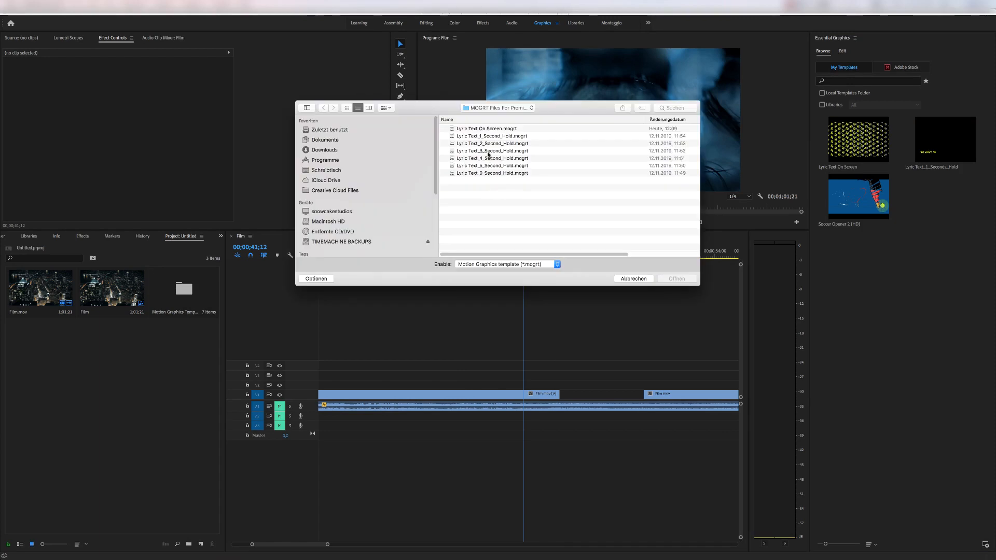
{"action": "left_click", "coordinate": [492, 143]}
{"action": "left_click", "coordinate": [677, 279]}
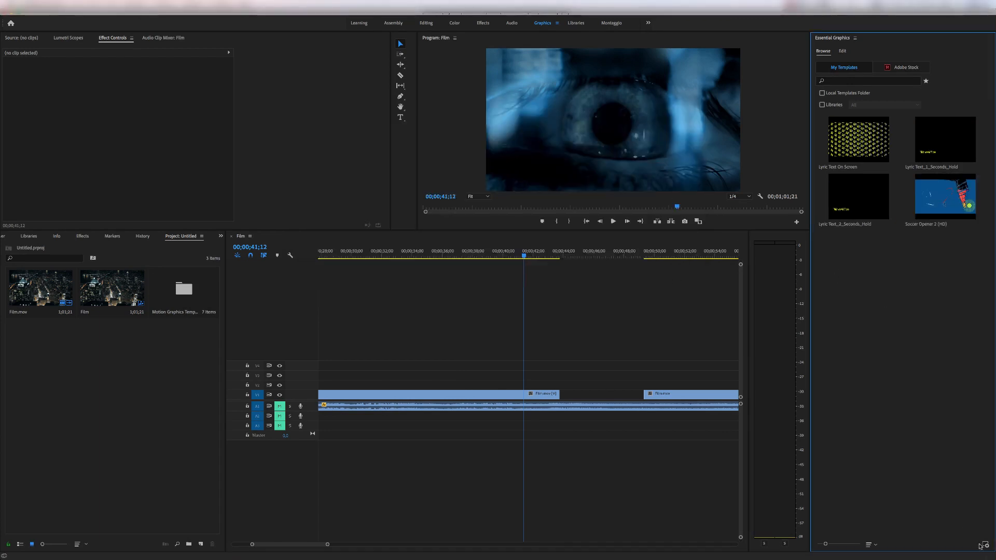
Import the Lyric Text_3_Second_Hold.mogrt and Lyric Text_4_Second_Hold.mogrt templates.
{"action": "left_click", "coordinate": [983, 545]}
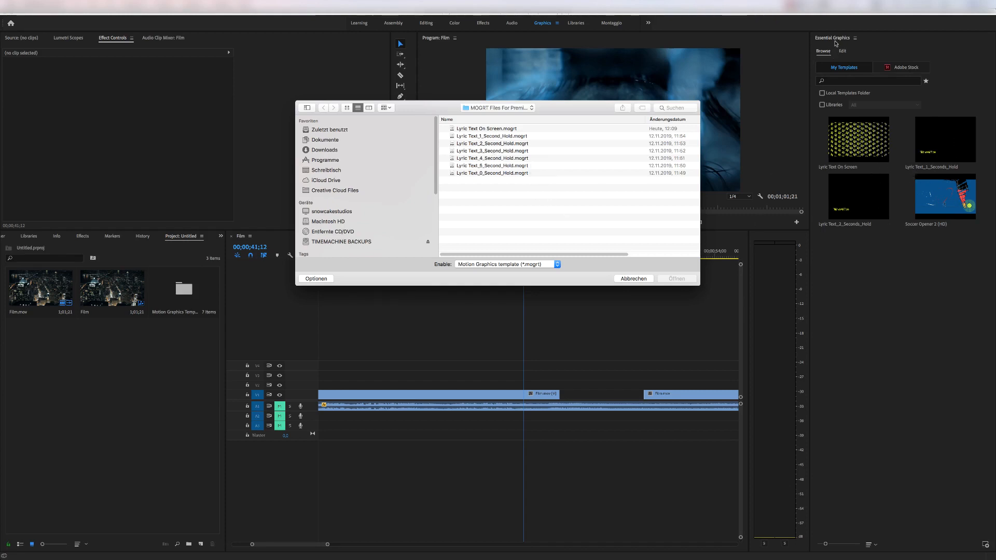
{"action": "left_click", "coordinate": [506, 150]}
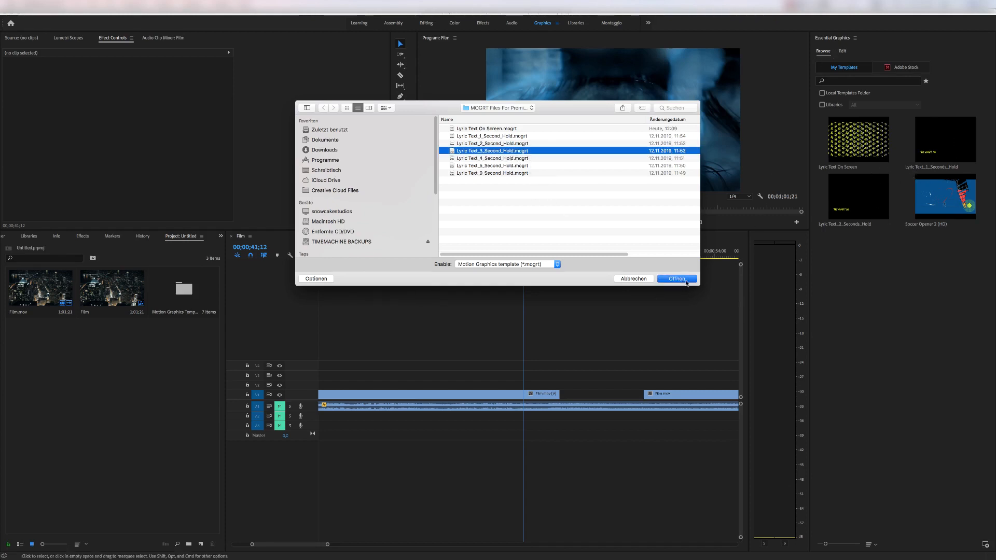
{"action": "left_click", "coordinate": [686, 283]}
{"action": "left_click", "coordinate": [983, 545]}
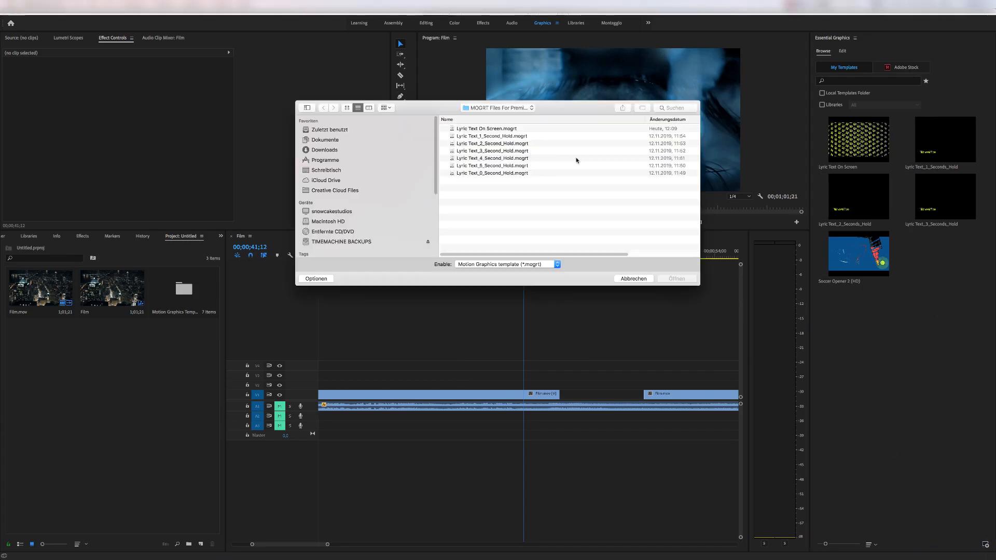
{"action": "left_click", "coordinate": [486, 158]}
{"action": "left_click", "coordinate": [678, 279]}
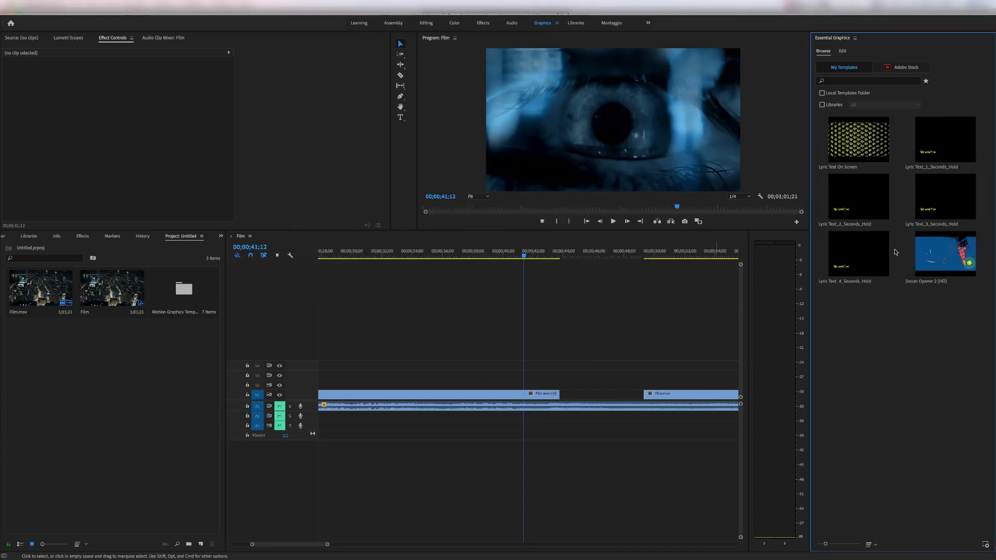
Import the Lyric Text_5_Second_Hold.mogrt and Lyric Text_0_Second_Hold.mogrt templates.
{"action": "left_click", "coordinate": [984, 543]}
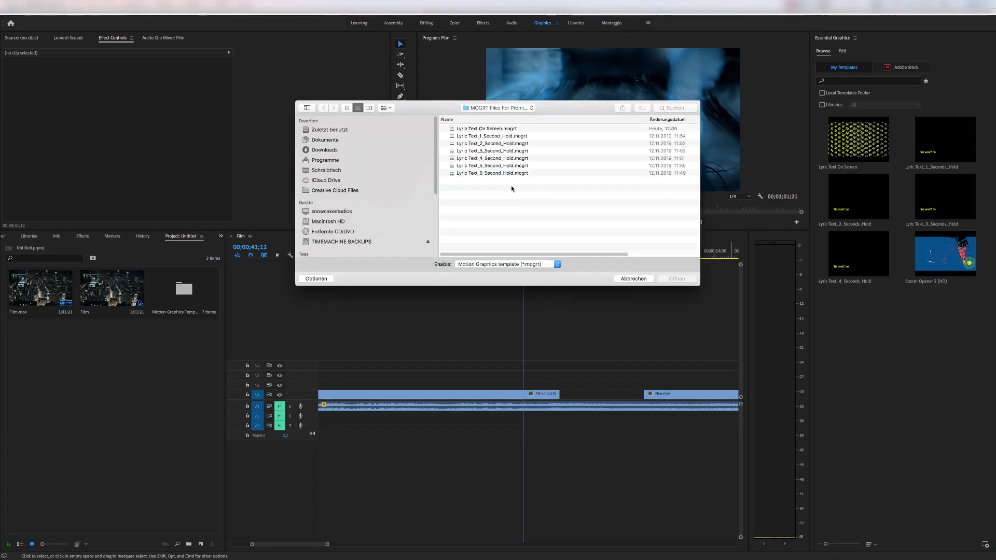
{"action": "left_click", "coordinate": [515, 165]}
{"action": "left_click", "coordinate": [670, 283]}
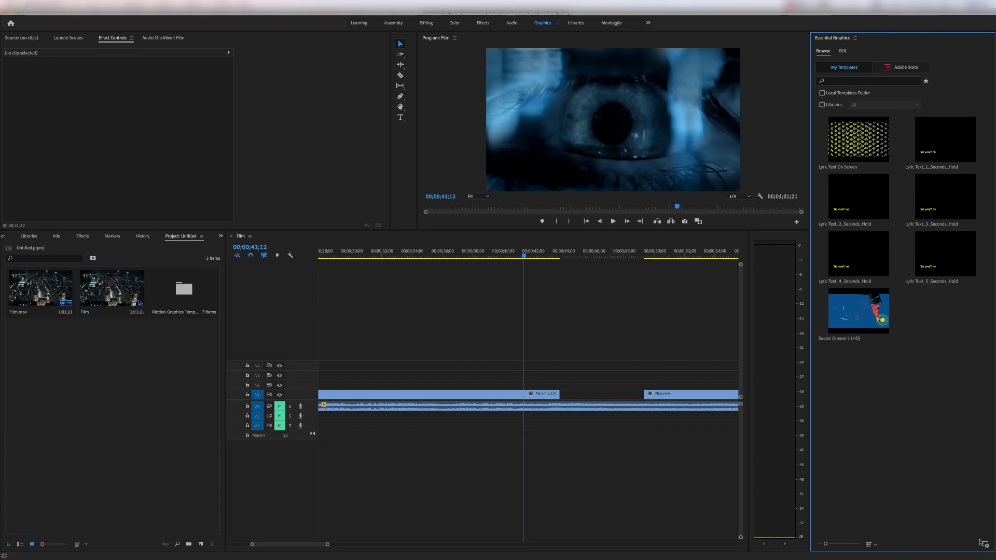
{"action": "left_click", "coordinate": [985, 543]}
{"action": "left_click", "coordinate": [519, 174]}
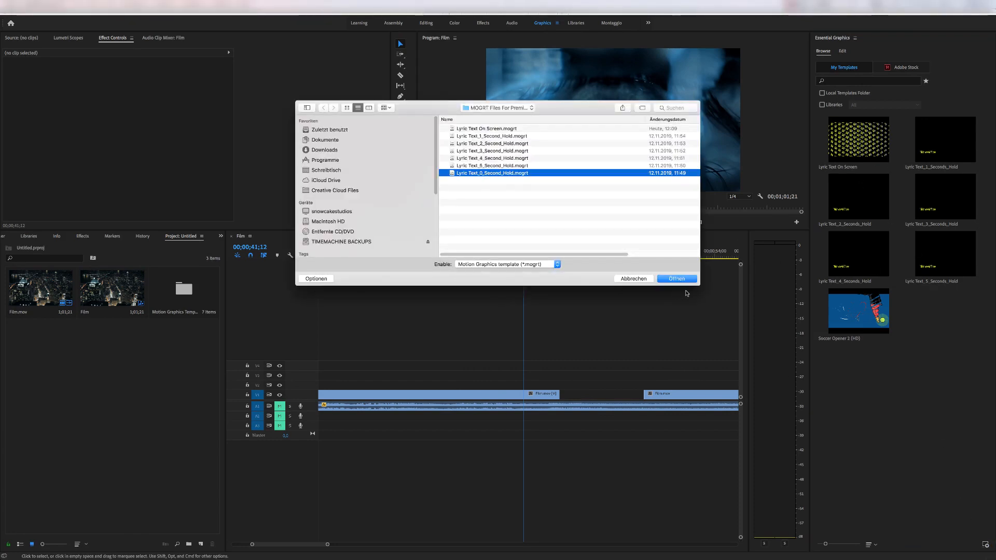
{"action": "left_click", "coordinate": [676, 278]}
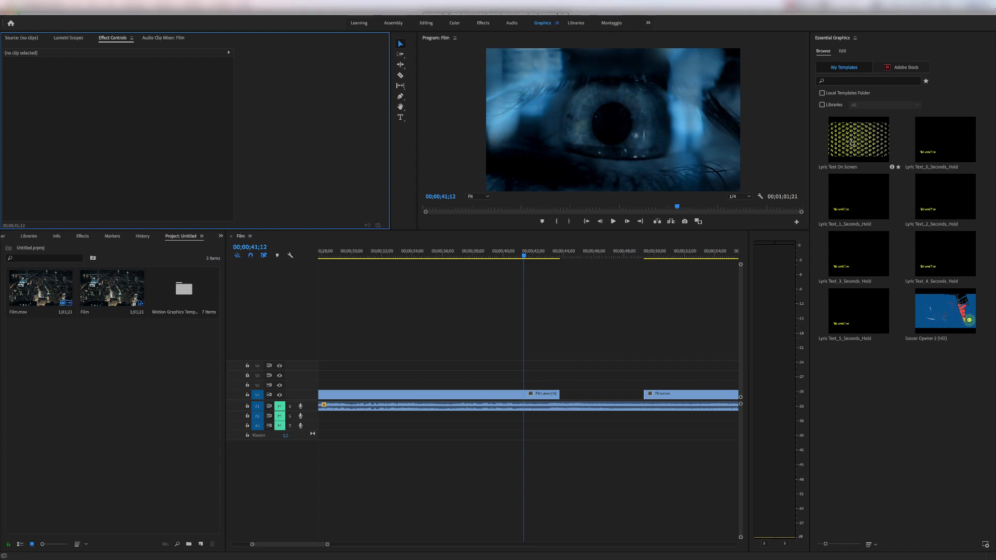
Place the Lyric Text On Screen template on track V3 at about 41 seconds and scrub through its animation.
{"action": "left_click_drag", "start_coordinate": [852, 146], "coordinate": [517, 379]}
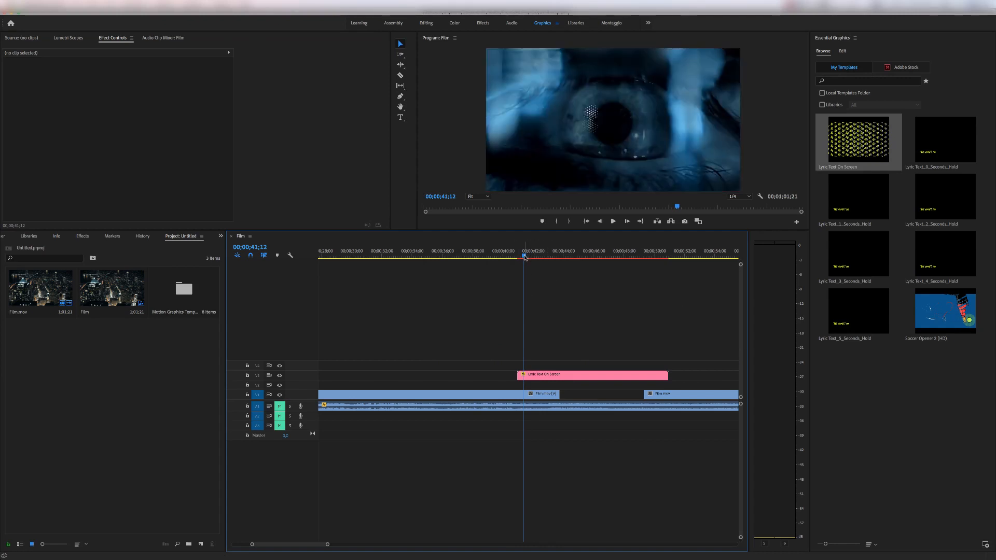
{"action": "left_click_drag", "start_coordinate": [525, 258], "coordinate": [604, 258]}
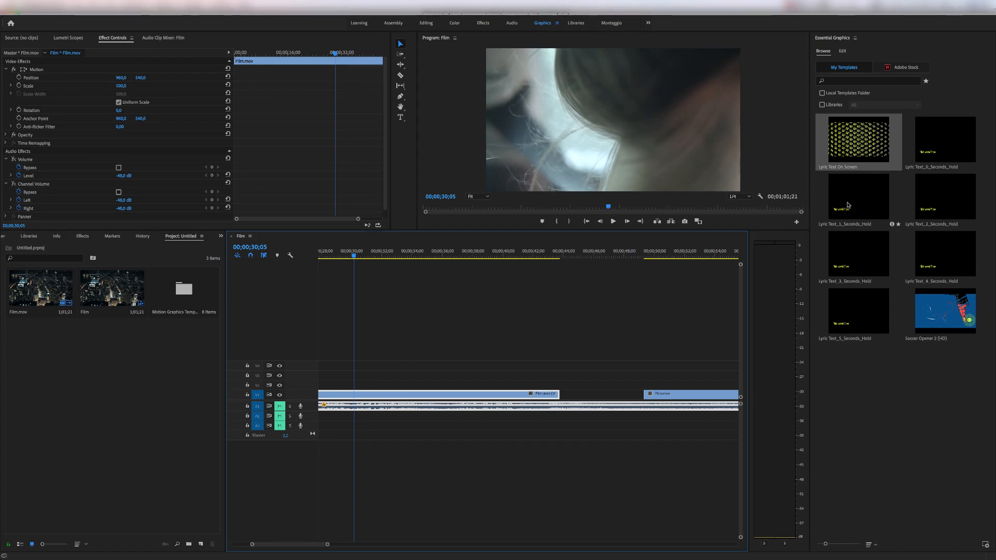
Place the Lyric Text_1_Seconds_Hold template on track V3 at about 31.5 seconds and set the playhead to 00;00;33;24.
{"action": "left_click_drag", "start_coordinate": [849, 205], "coordinate": [403, 378]}
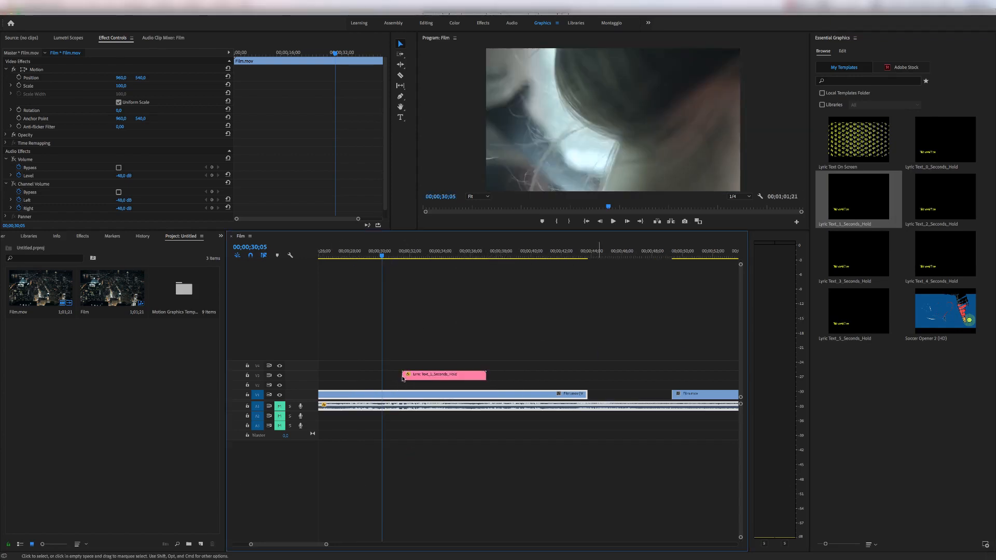
{"action": "left_click_drag", "start_coordinate": [401, 255], "coordinate": [439, 251]}
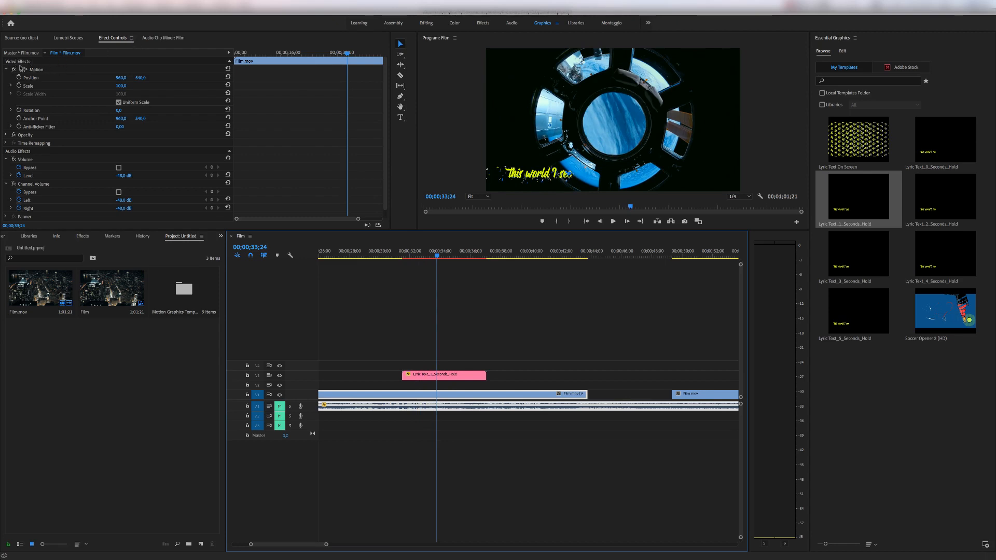
Select the lyric text clip, move it to position 1477, 197 and set its scale to 107.
{"action": "key", "text": "super+z"}
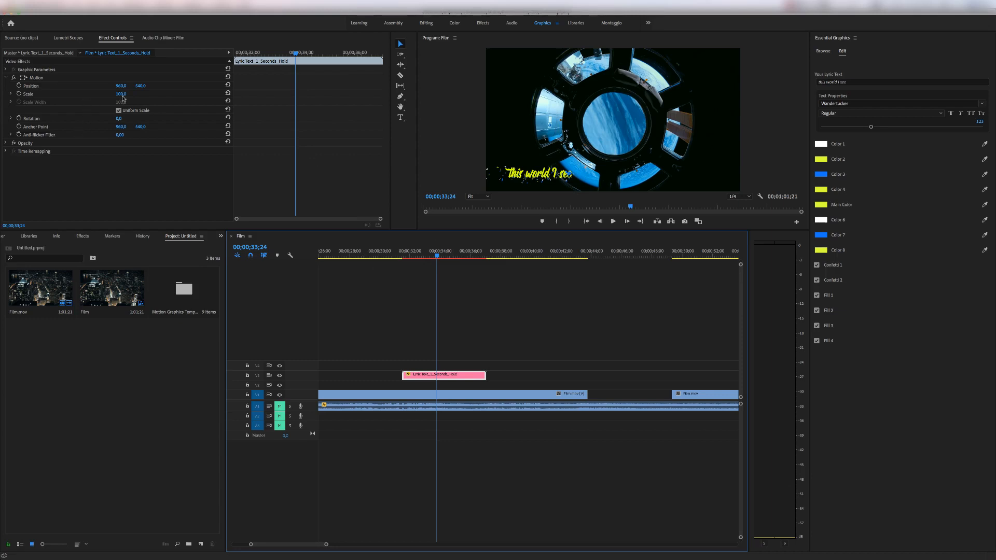
{"action": "left_click_drag", "start_coordinate": [121, 85], "coordinate": [397, 40]}
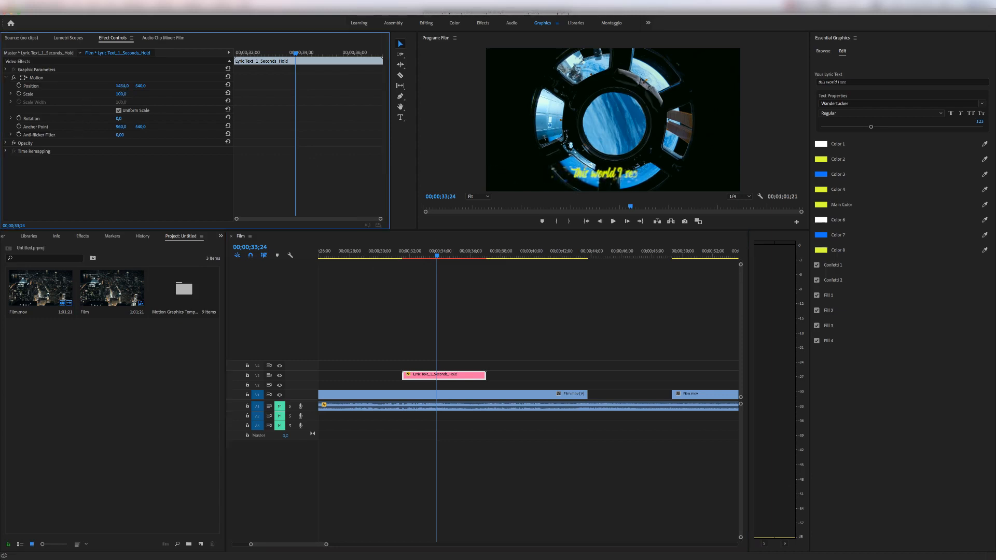
{"action": "mouse_move", "coordinate": [121, 85]}
{"action": "left_mouse_down"}
{"action": "mouse_move", "coordinate": [164, 96]}
{"action": "mouse_move", "coordinate": [136, 88]}
{"action": "mouse_move", "coordinate": [122, 103]}
{"action": "mouse_move", "coordinate": [133, 94]}
{"action": "mouse_move", "coordinate": [121, 94]}
{"action": "left_mouse_up"}
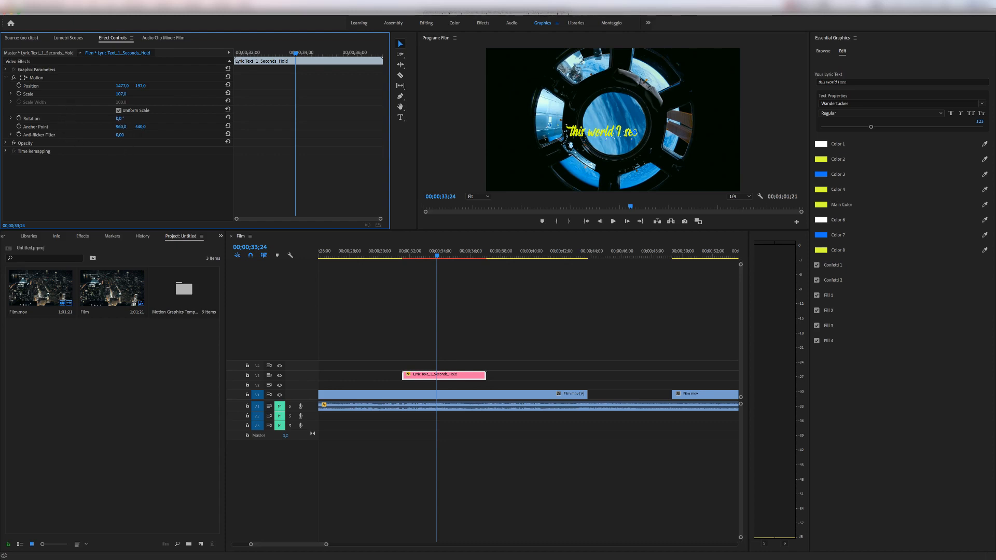
Try tilting the lyric text counter-clockwise, and reset its rotation to 0.
{"action": "left_click_drag", "start_coordinate": [118, 118], "coordinate": [109, 118]}
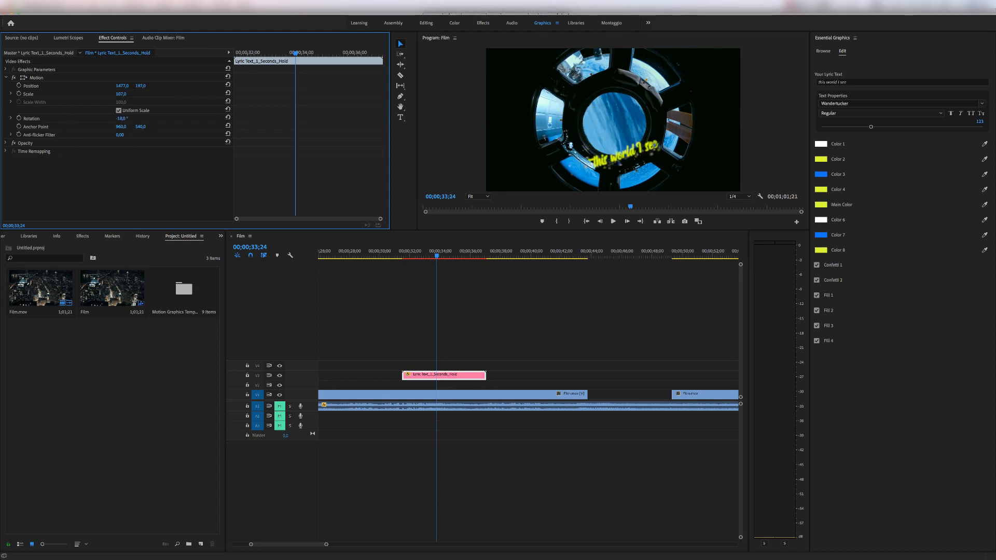
{"action": "left_click", "coordinate": [120, 118]}
{"action": "type", "text": "0"}
{"action": "key", "text": "Return"}
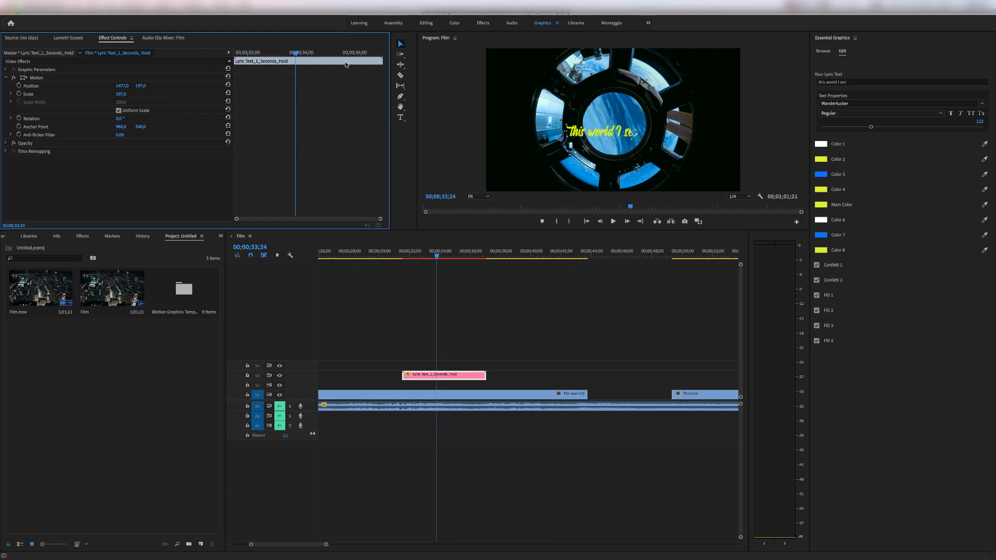
Move the lyric text back toward the lower left of the frame, to position 1136, 488.
{"action": "left_click_drag", "start_coordinate": [121, 89], "coordinate": [78, 90]}
{"action": "left_click_drag", "start_coordinate": [141, 85], "coordinate": [145, 86]}
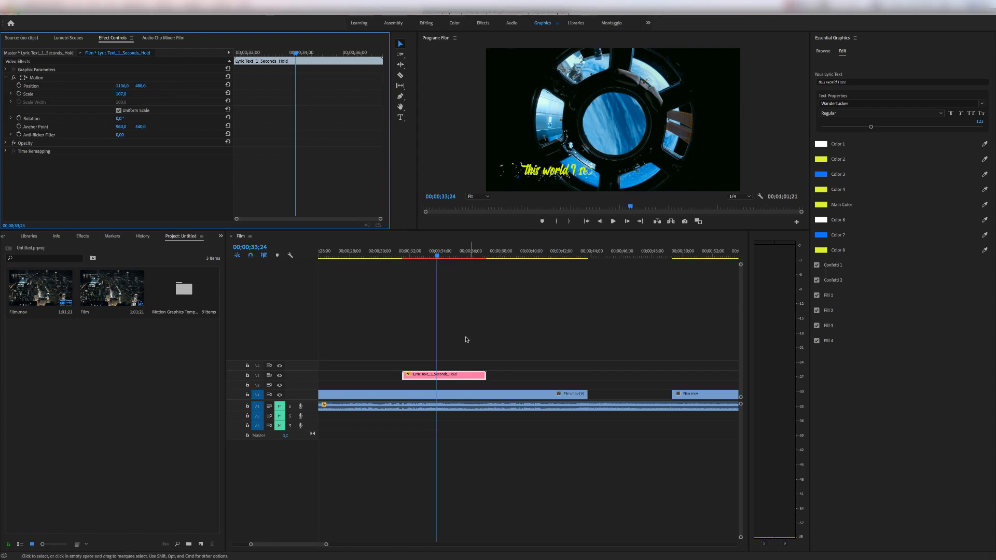
Replace the wording of the selected lyric clip with "Write Your Own Text...".
{"action": "left_click", "coordinate": [455, 377]}
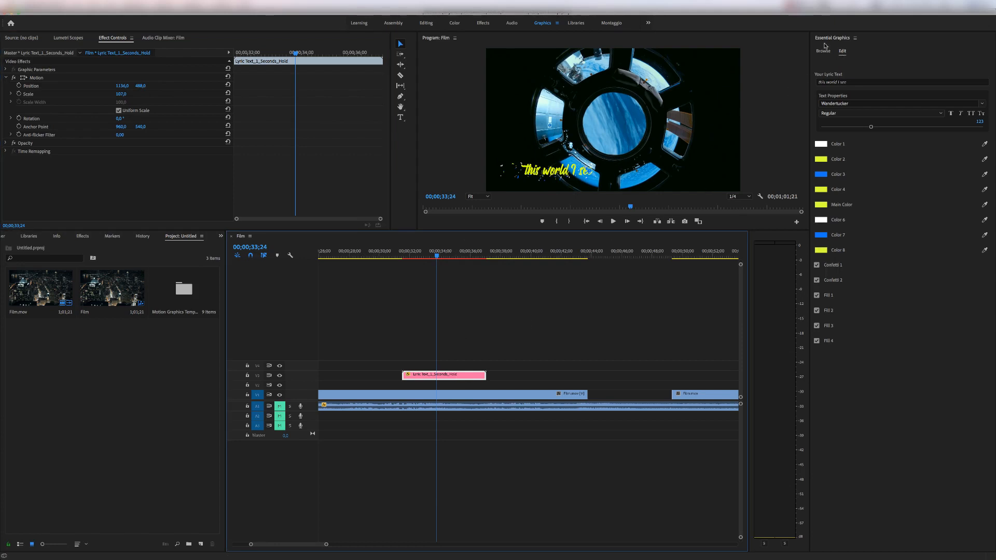
{"action": "left_click", "coordinate": [833, 82]}
{"action": "left_click_drag", "start_coordinate": [822, 82], "coordinate": [802, 84]}
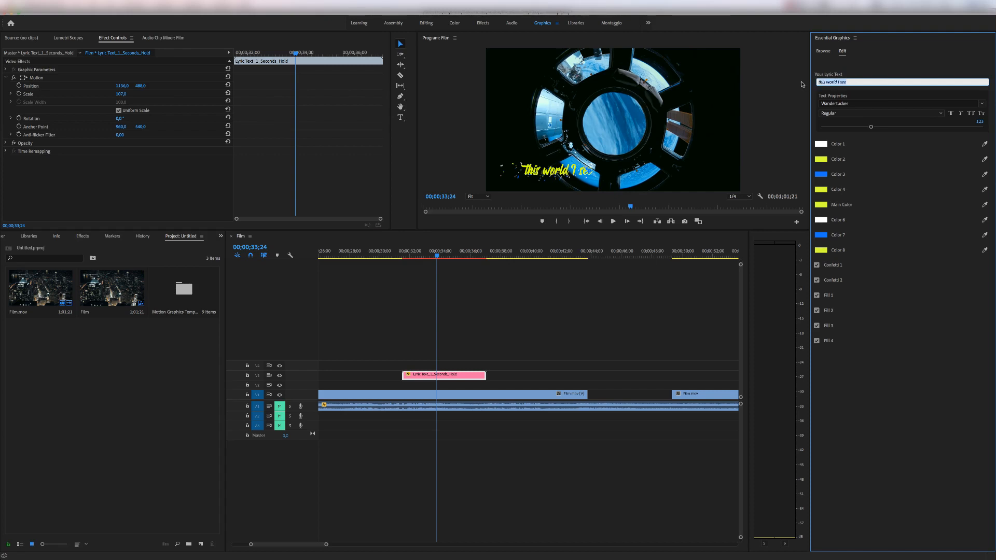
{"action": "type", "text": "Write Your Own Text..."}
{"action": "left_click", "coordinate": [774, 169]}
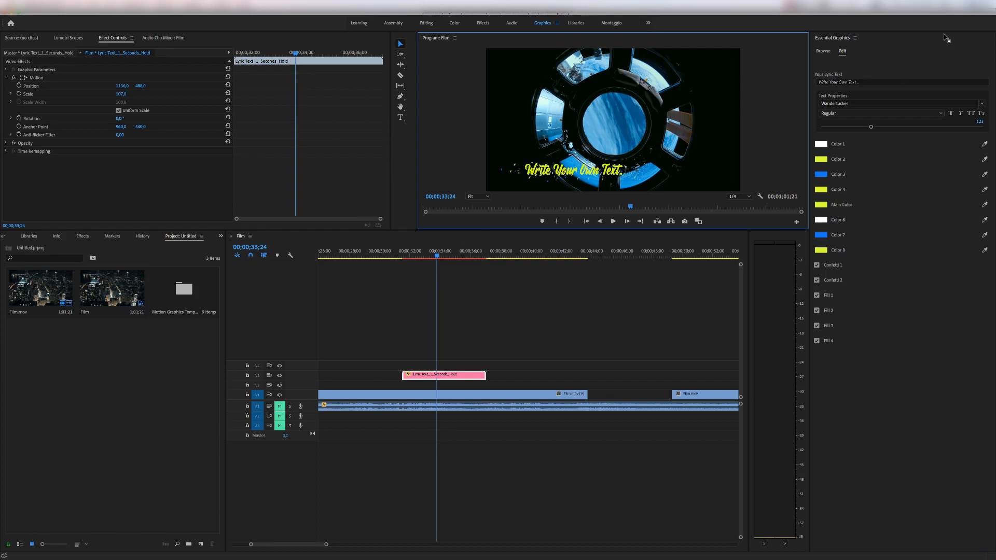
Change the lyric text's font to PT Mono.
{"action": "left_click", "coordinate": [867, 82]}
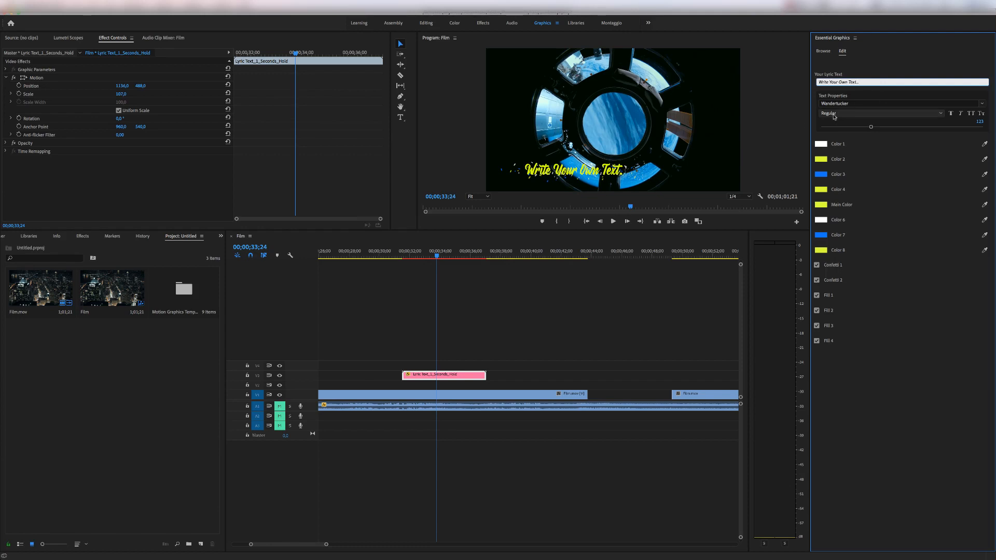
{"action": "left_click", "coordinate": [982, 103]}
{"action": "scroll", "coordinate": [858, 176], "scroll_direction": "up", "scroll_amount": 10}
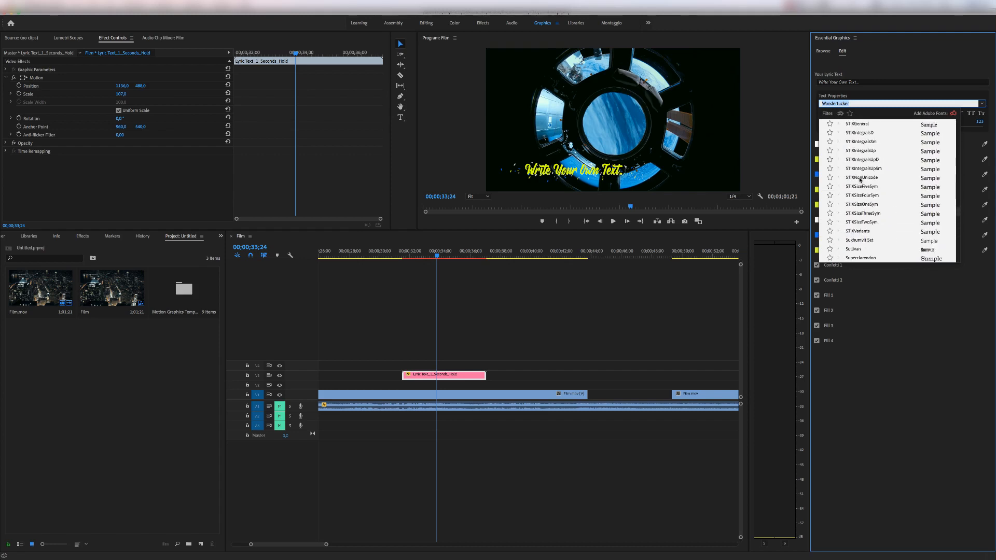
{"action": "scroll", "coordinate": [860, 180], "scroll_direction": "up", "scroll_amount": 5}
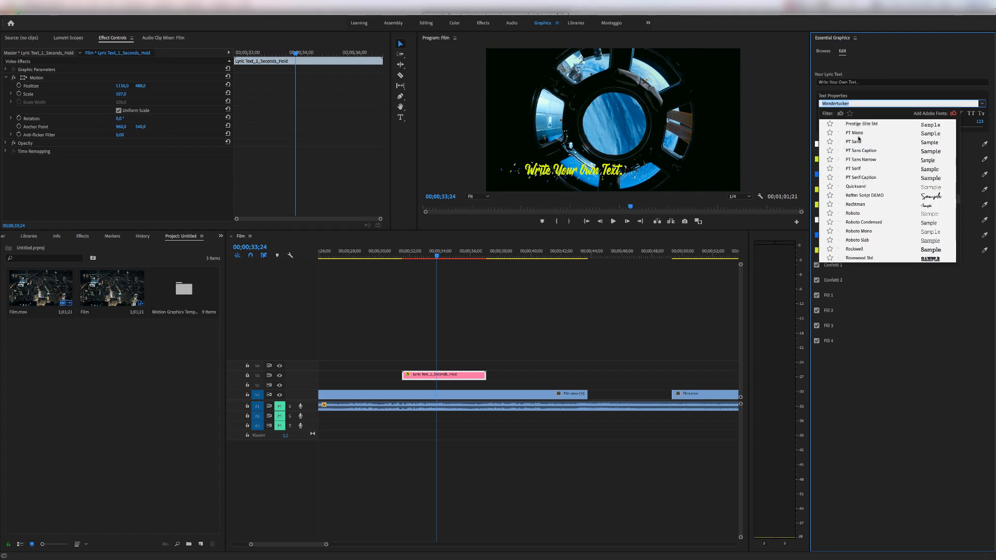
{"action": "left_click", "coordinate": [856, 133]}
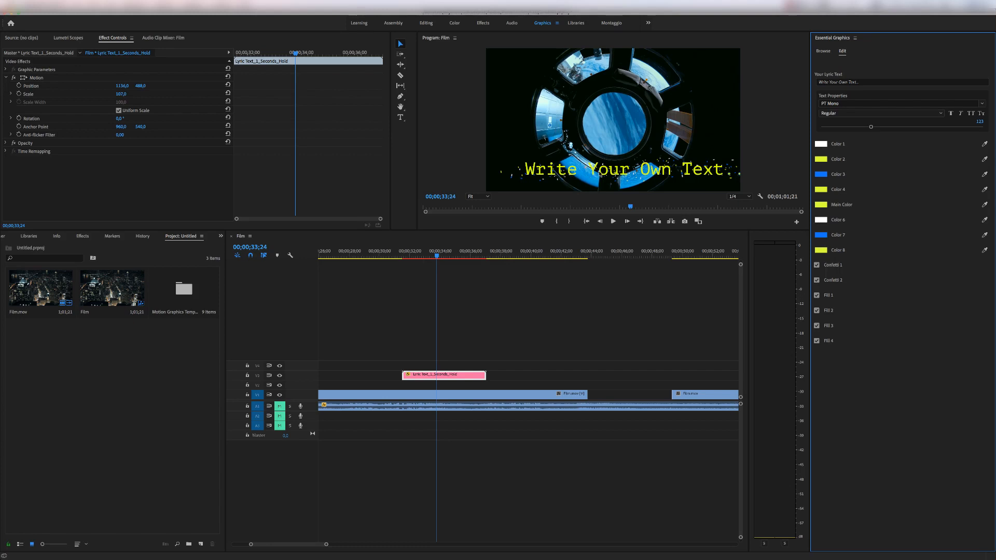
Scale the lyric text down to 70, move it to position 798, 689, and preview the result.
{"action": "left_click_drag", "start_coordinate": [124, 94], "coordinate": [243, 86]}
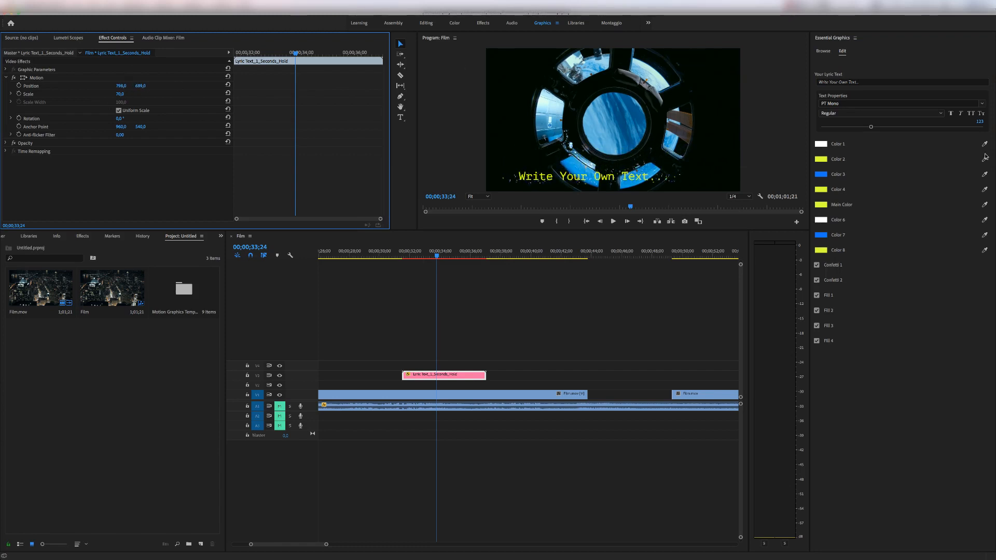
{"action": "key", "text": "space"}
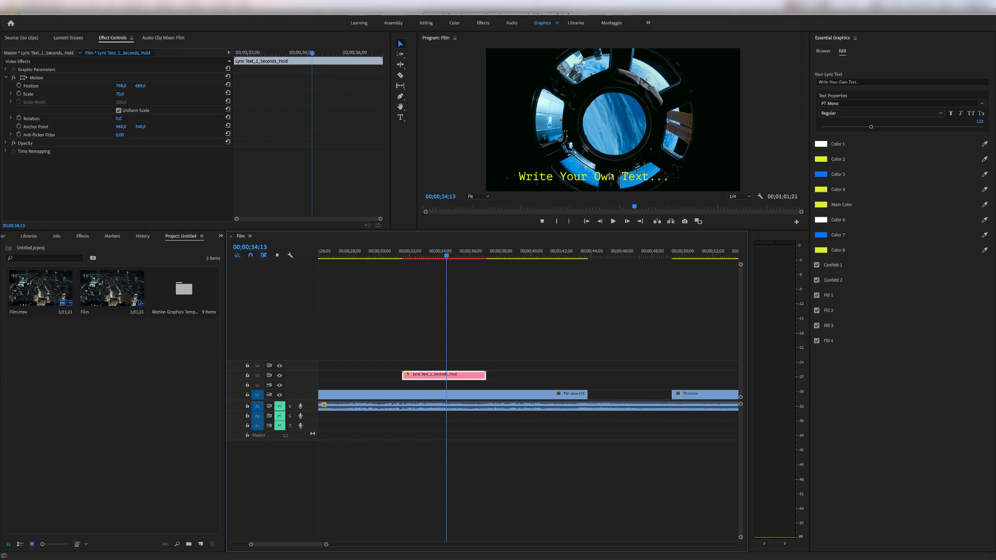
Change the lyric text's Main Color to magenta.
{"action": "left_click", "coordinate": [822, 205]}
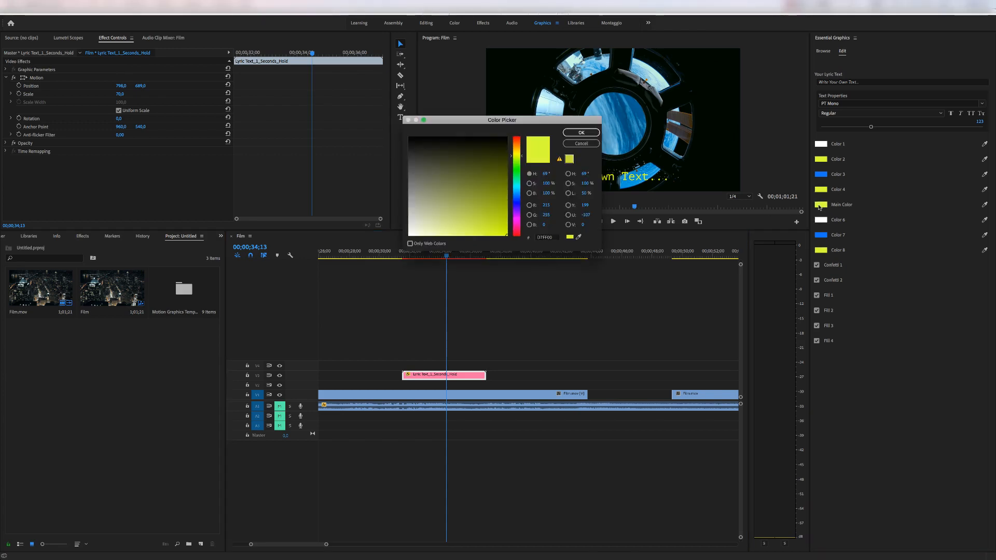
{"action": "left_click", "coordinate": [517, 220]}
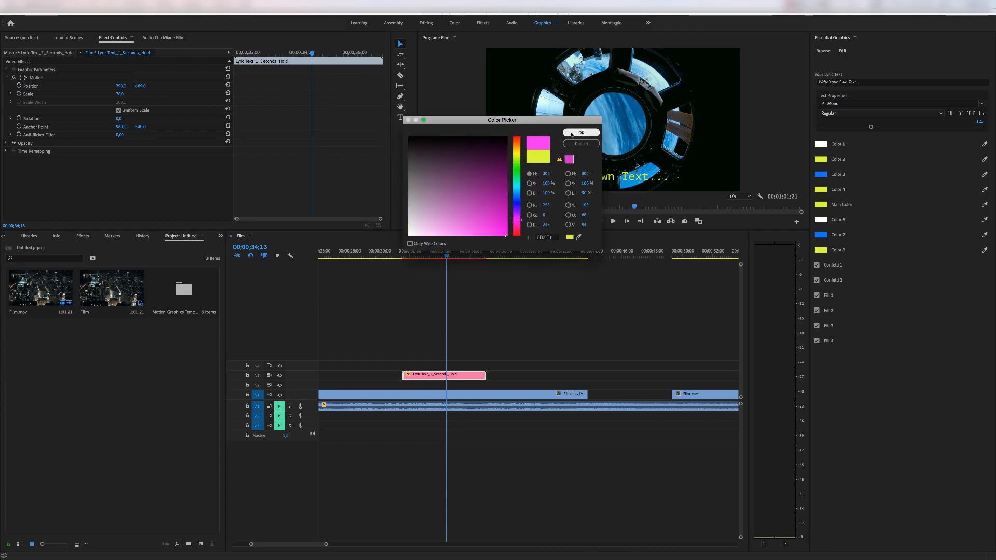
{"action": "left_click", "coordinate": [581, 133]}
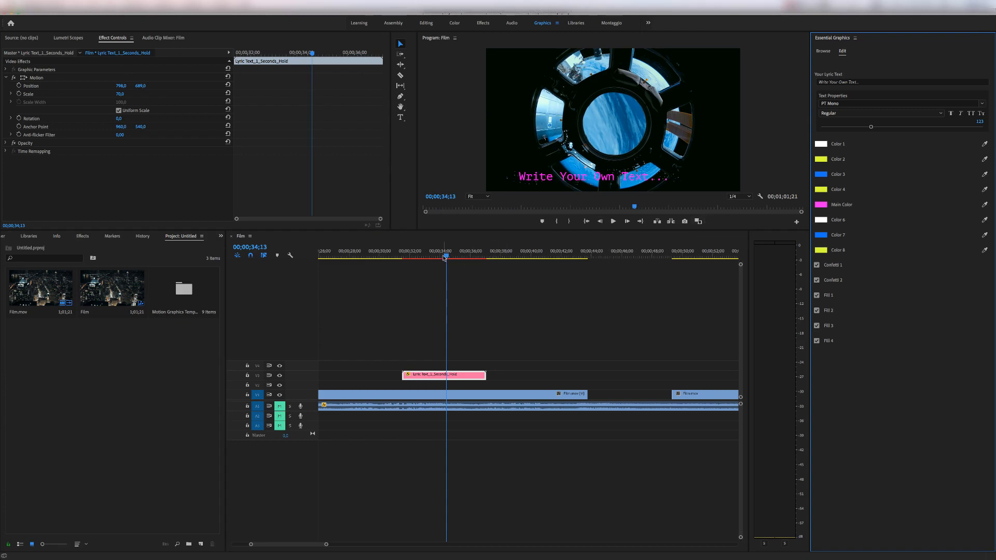
Set Color 1 and Color 2 of the lyric text to magenta by sampling the Main Color swatch.
{"action": "left_click_drag", "start_coordinate": [446, 258], "coordinate": [415, 265]}
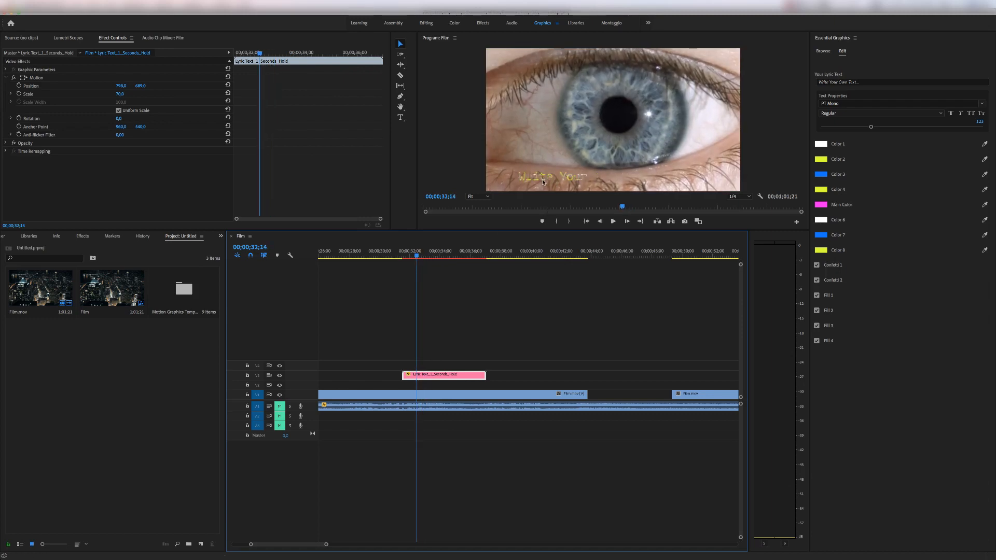
{"action": "key", "text": "Right"}
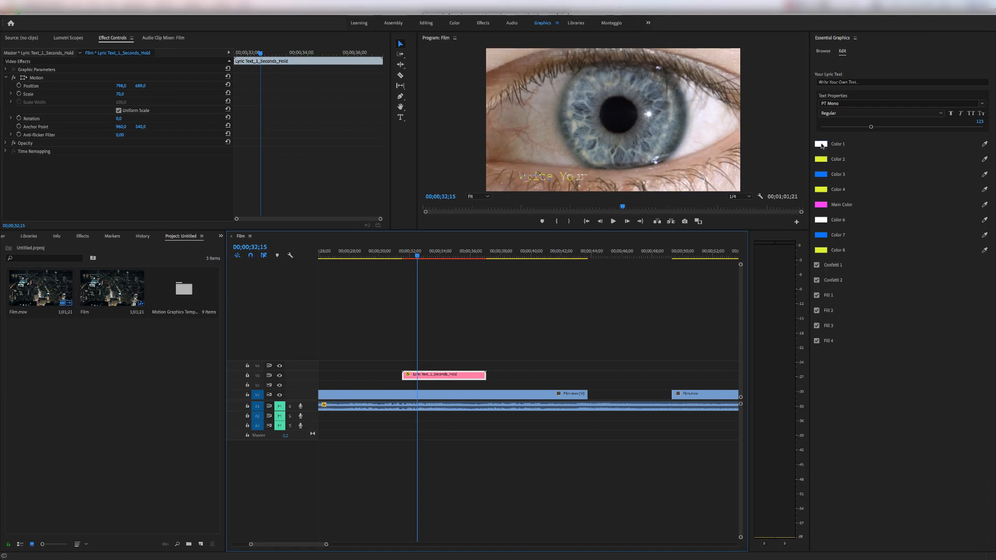
{"action": "left_click", "coordinate": [985, 144]}
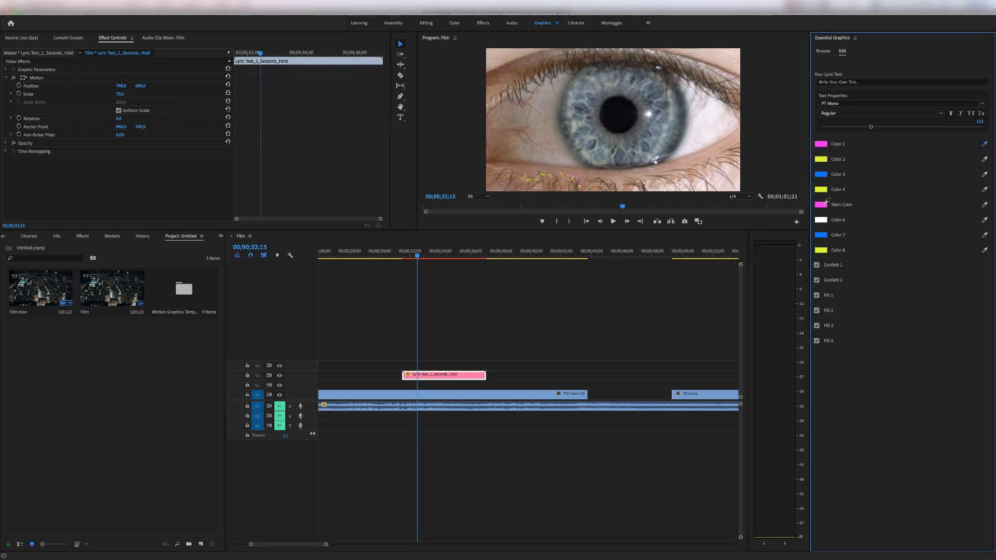
{"action": "left_click", "coordinate": [984, 159]}
{"action": "left_click", "coordinate": [824, 207]}
Switch off Confetti 1, Confetti 2 and Fill 1 to Fill 3 on the lyric clip, and toggle Fill 4.
{"action": "left_click_drag", "start_coordinate": [420, 256], "coordinate": [437, 257]}
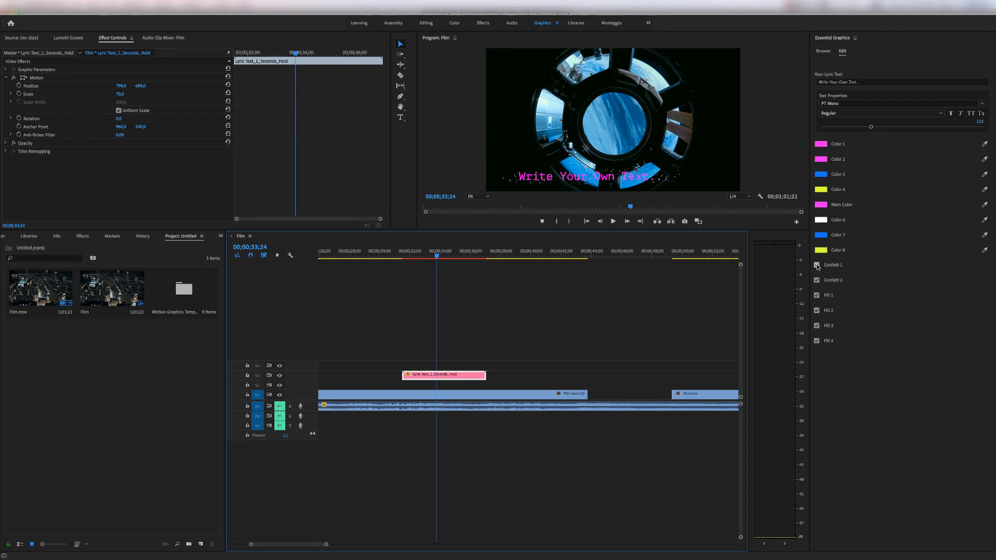
{"action": "left_click", "coordinate": [817, 265]}
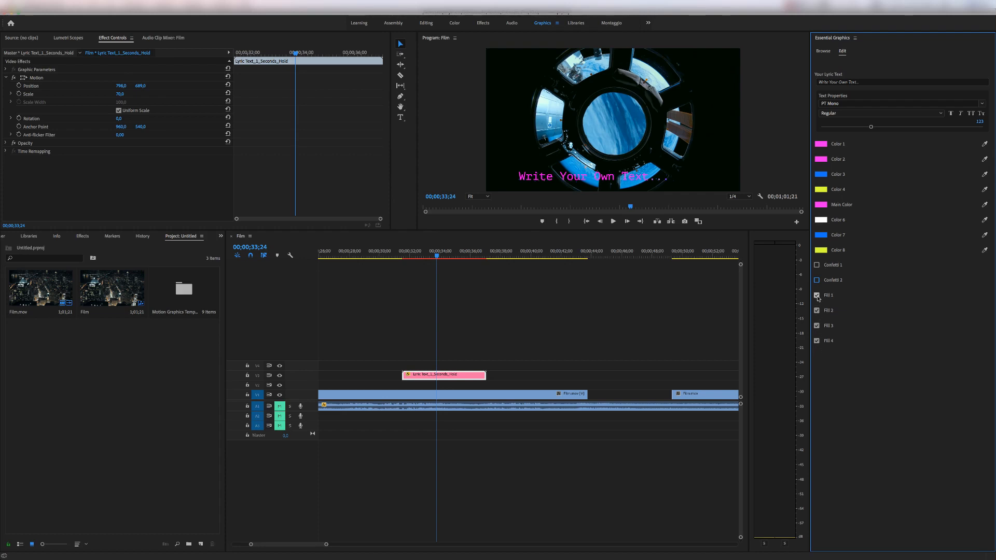
{"action": "left_click", "coordinate": [817, 296]}
{"action": "left_click", "coordinate": [818, 311]}
{"action": "left_click", "coordinate": [818, 325]}
{"action": "left_click_drag", "start_coordinate": [437, 257], "coordinate": [425, 257]}
{"action": "left_click", "coordinate": [818, 326]}
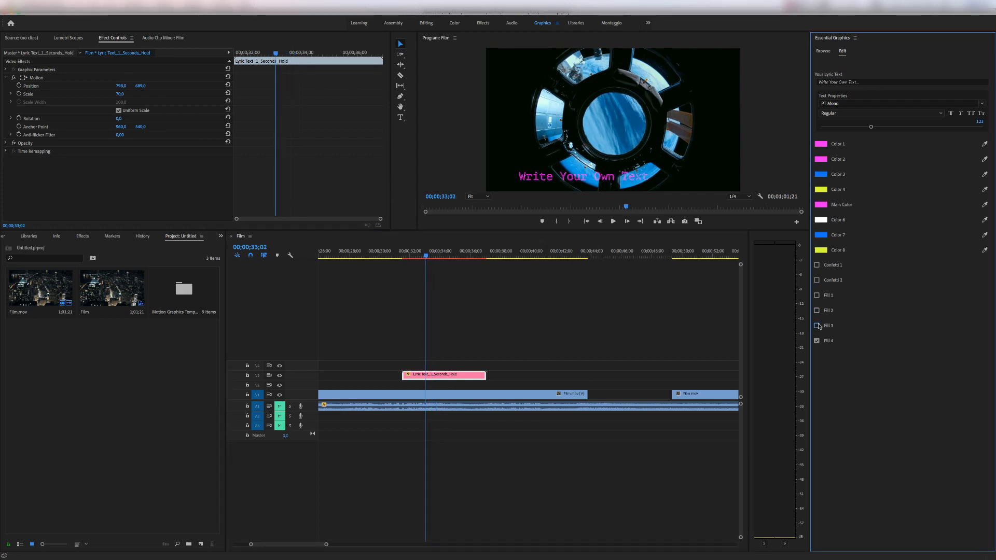
{"action": "left_click", "coordinate": [817, 341]}
{"action": "left_click", "coordinate": [817, 326]}
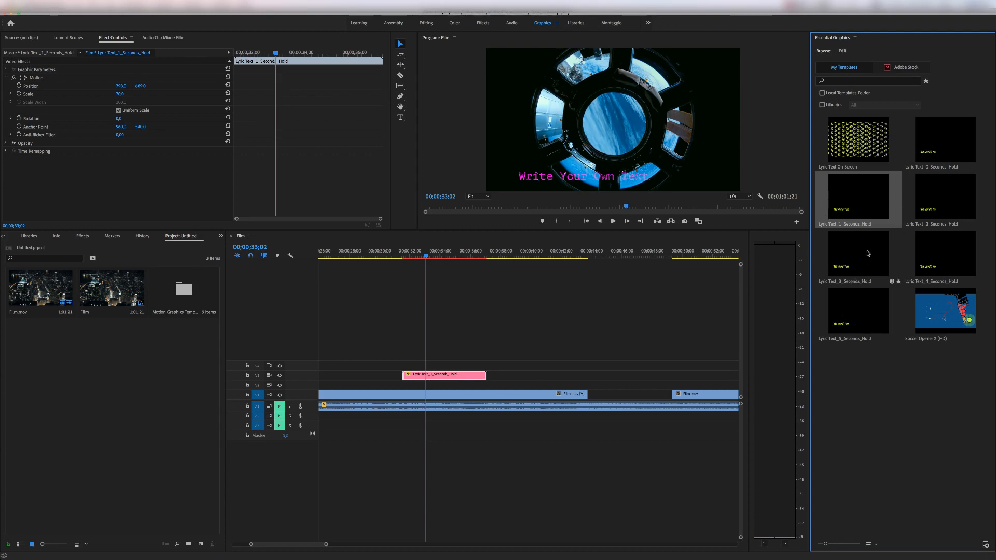
Place the Lyric Text_3_Seconds_Hold template on track V4 just after the first lyric clip, and preview its animation.
{"action": "left_click_drag", "start_coordinate": [857, 260], "coordinate": [492, 370]}
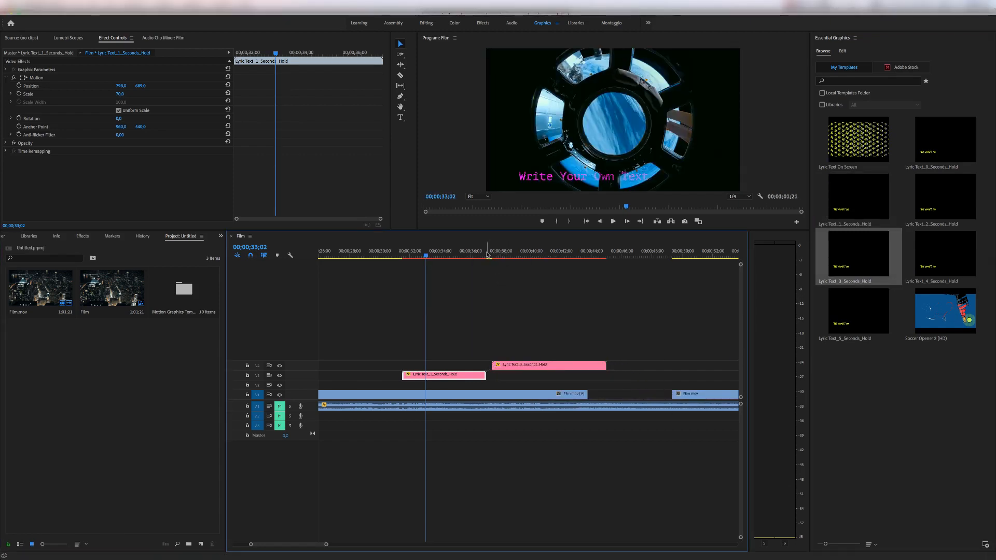
{"action": "left_click", "coordinate": [502, 257]}
{"action": "left_click", "coordinate": [512, 257]}
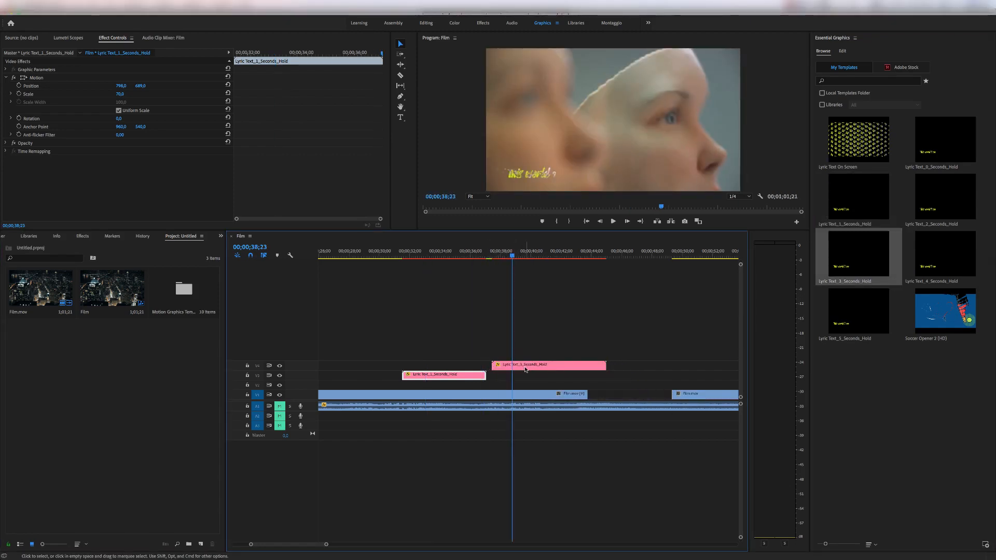
{"action": "left_click_drag", "start_coordinate": [512, 256], "coordinate": [554, 257]}
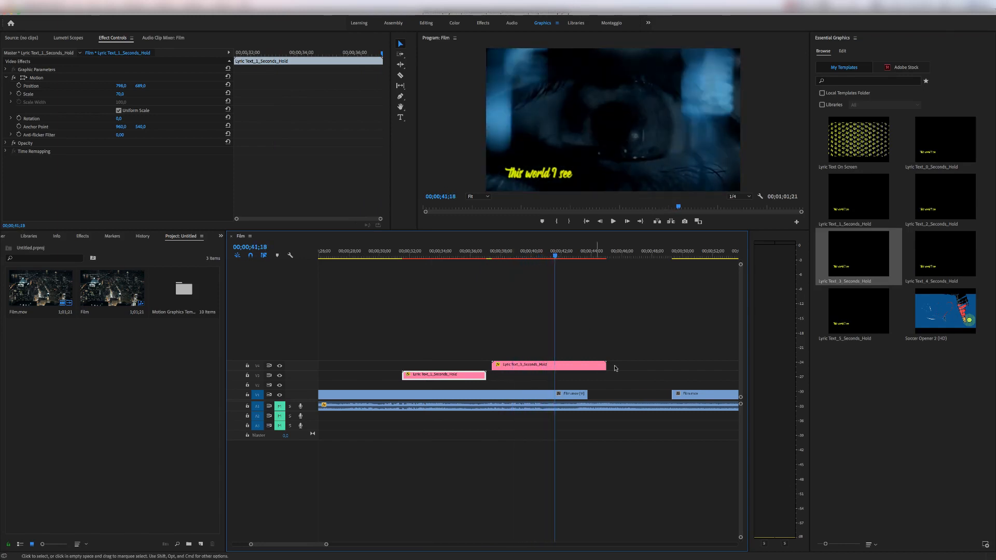
Replace the wording of the 3-second lyric clip with "Change the text" and scrub through to its end.
{"action": "left_click", "coordinate": [590, 366]}
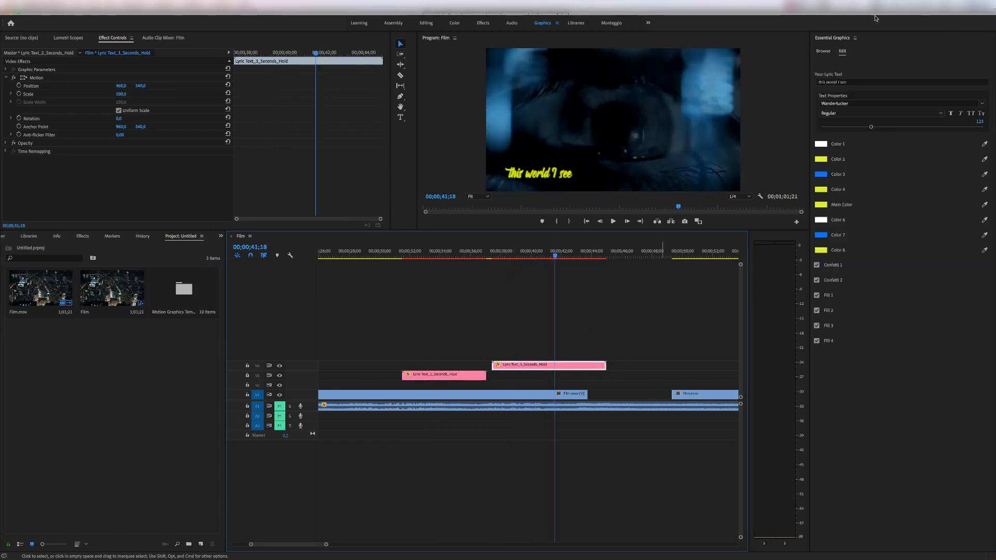
{"action": "left_click", "coordinate": [852, 82]}
{"action": "left_click_drag", "start_coordinate": [853, 82], "coordinate": [781, 78]}
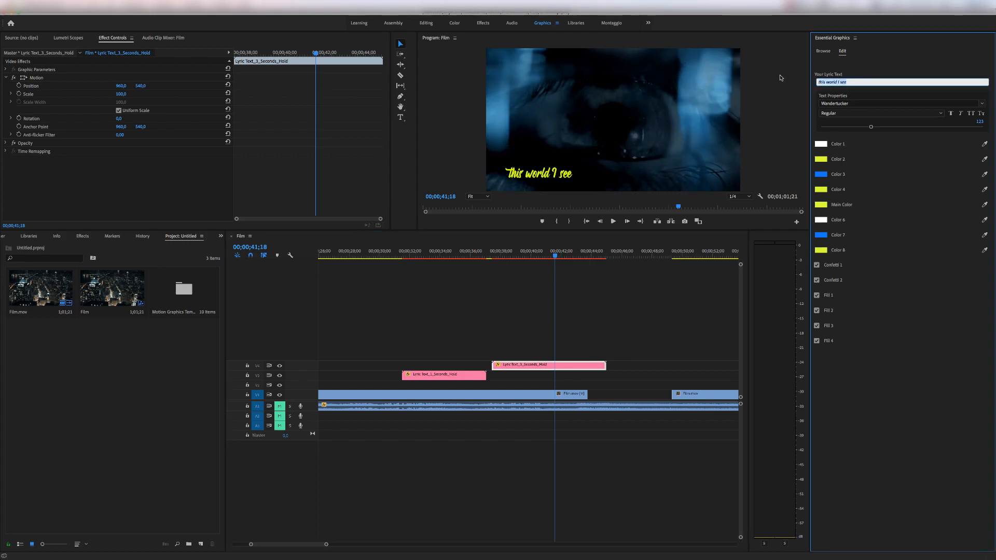
{"action": "type", "text": "Change the text"}
{"action": "left_click", "coordinate": [810, 16]}
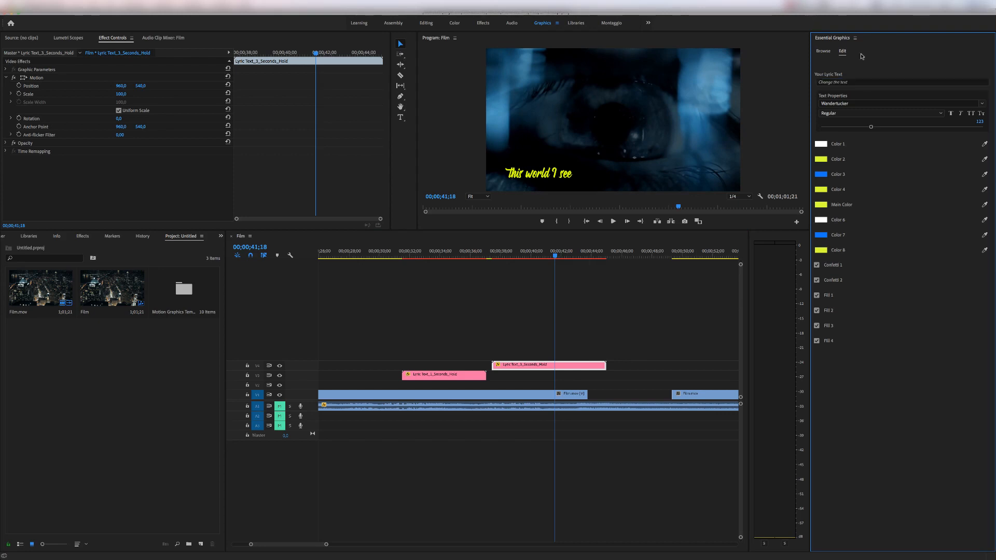
{"action": "left_click", "coordinate": [559, 256]}
{"action": "left_click_drag", "start_coordinate": [560, 259], "coordinate": [608, 256]}
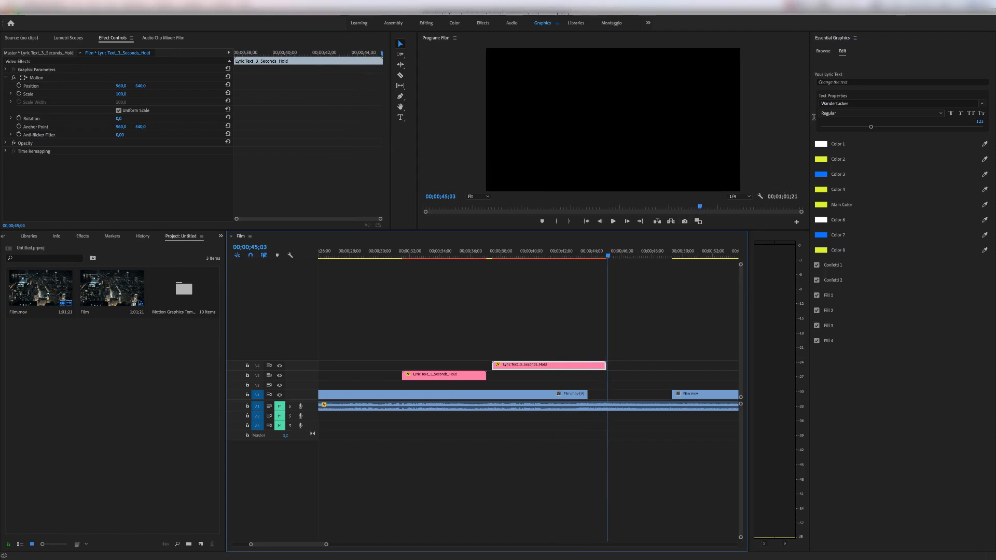
Place the Lyric Text_0_Seconds_Hold template on track V3, overlapping the end of the 3-second lyric clip, and preview the transition.
{"action": "left_click", "coordinate": [823, 51]}
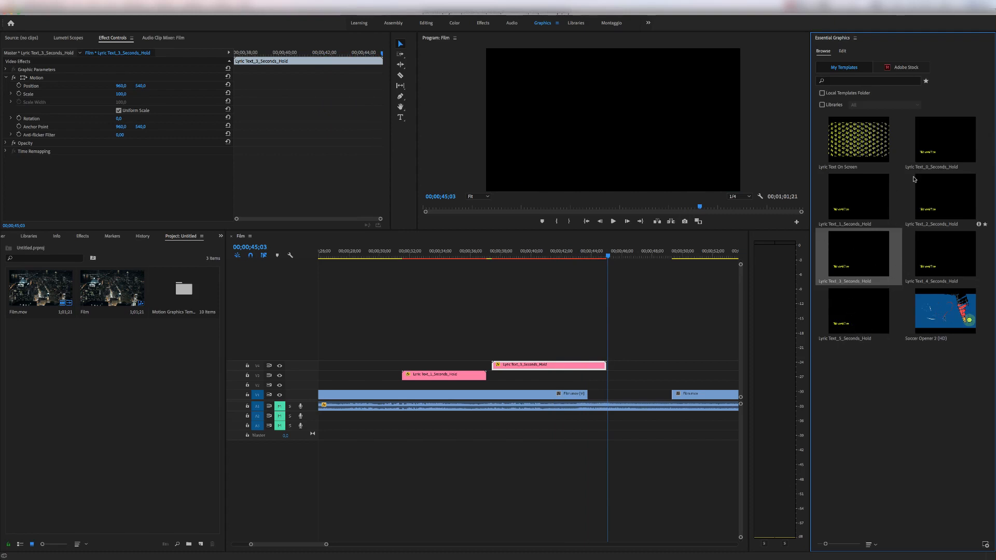
{"action": "left_click_drag", "start_coordinate": [936, 151], "coordinate": [589, 381]}
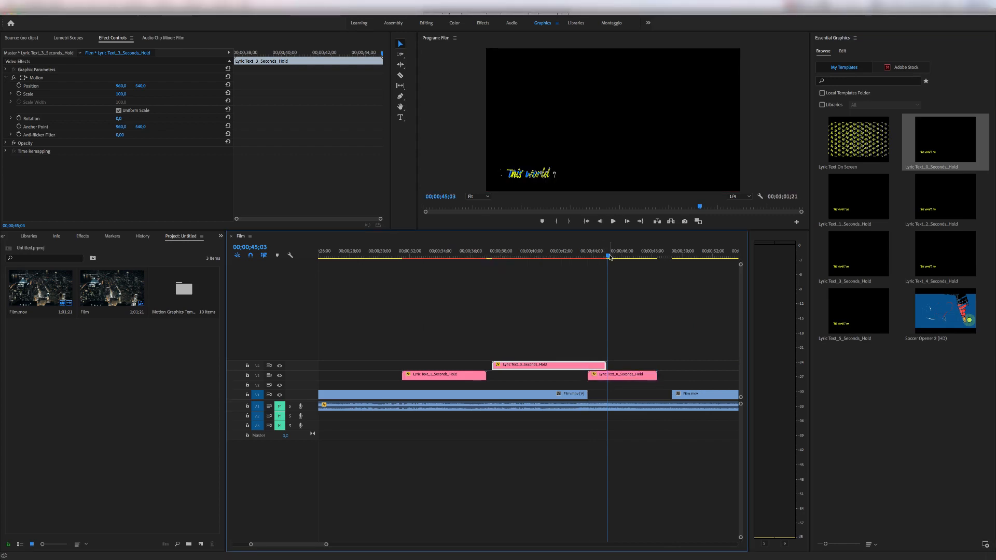
{"action": "mouse_move", "coordinate": [610, 257]}
{"action": "left_mouse_down"}
{"action": "mouse_move", "coordinate": [651, 259]}
{"action": "mouse_move", "coordinate": [560, 257]}
{"action": "mouse_move", "coordinate": [626, 257]}
{"action": "mouse_move", "coordinate": [594, 258]}
{"action": "left_mouse_up"}
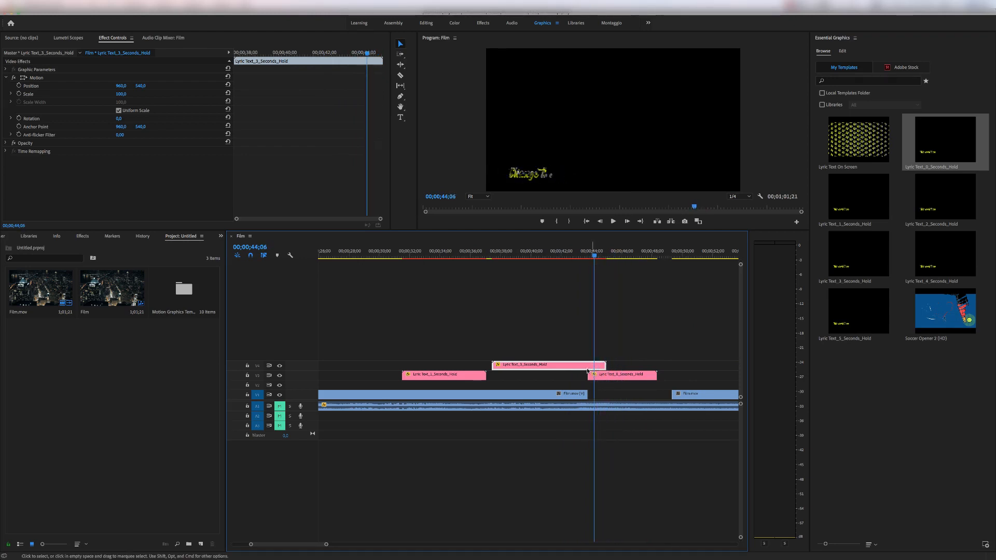
{"action": "left_click_drag", "start_coordinate": [594, 256], "coordinate": [628, 251]}
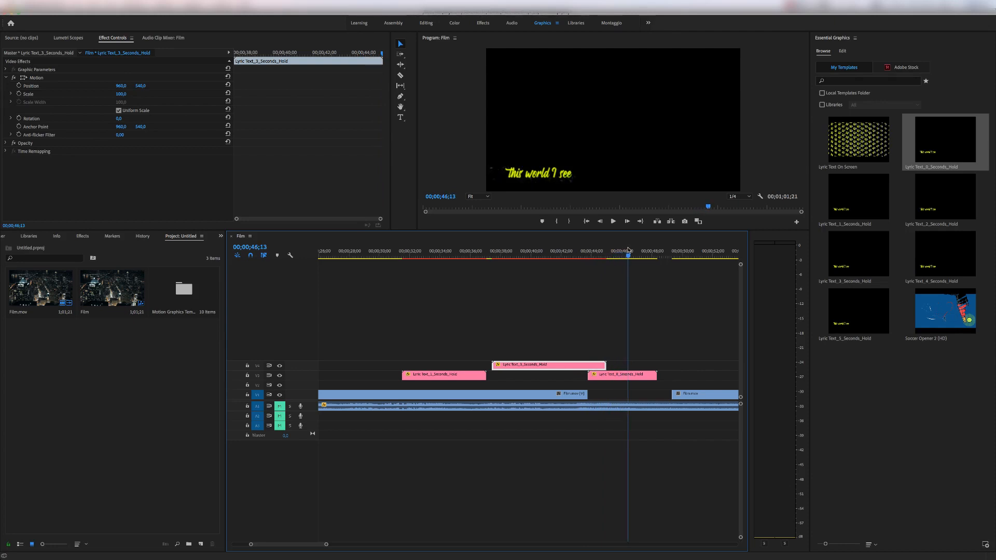